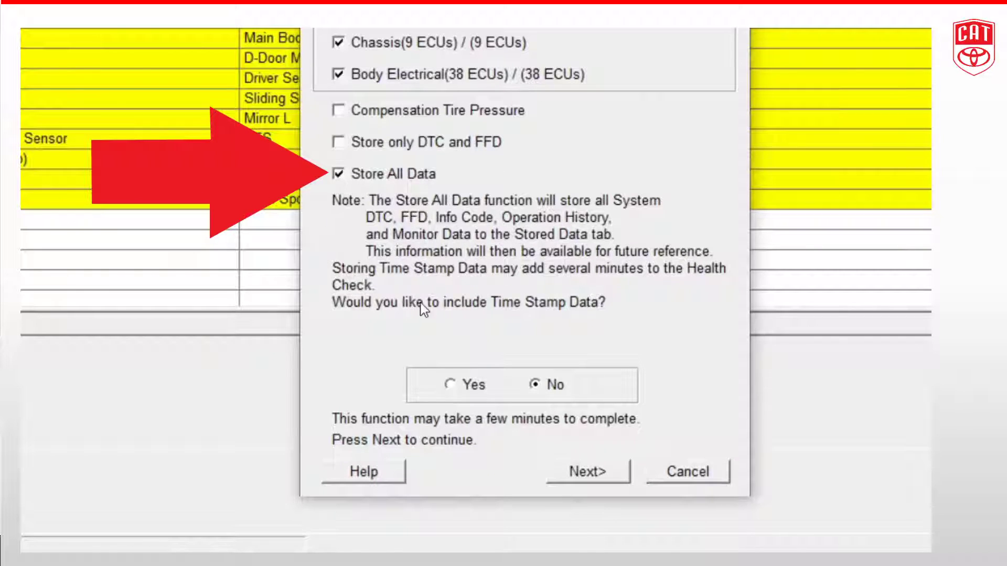
Run the Health Check with Store All Data enabled and Time Stamp Data excluded, and look over the results table.
{"action": "left_click", "coordinate": [578, 477]}
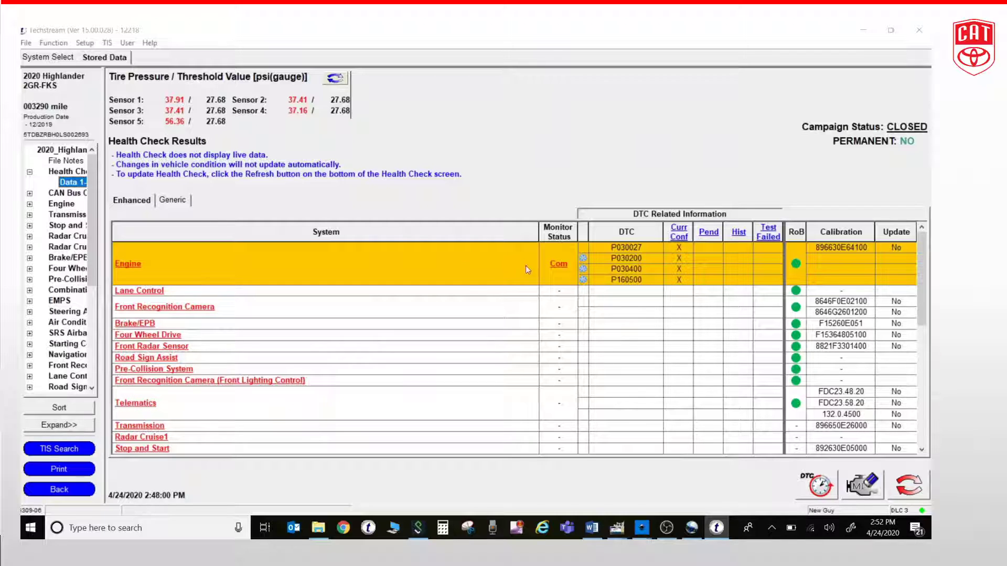
{"action": "left_click", "coordinate": [917, 261]}
{"action": "mouse_move", "coordinate": [918, 261]}
{"action": "left_mouse_down"}
{"action": "mouse_move", "coordinate": [918, 393]}
{"action": "mouse_move", "coordinate": [921, 243]}
{"action": "left_mouse_up"}
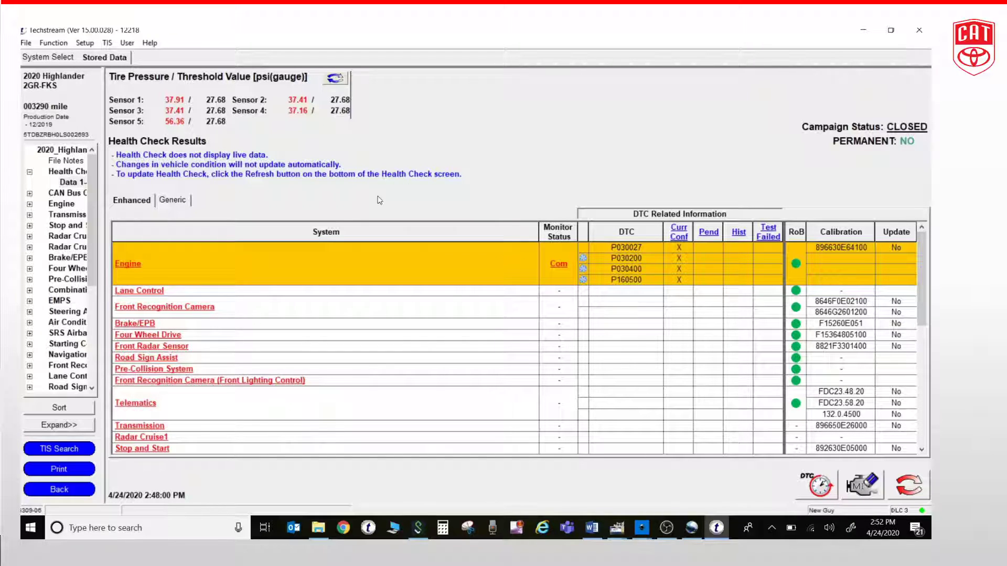
Expand the stored data tree, examine the full list of stored vehicle systems, and collapse it again.
{"action": "left_click", "coordinate": [59, 425]}
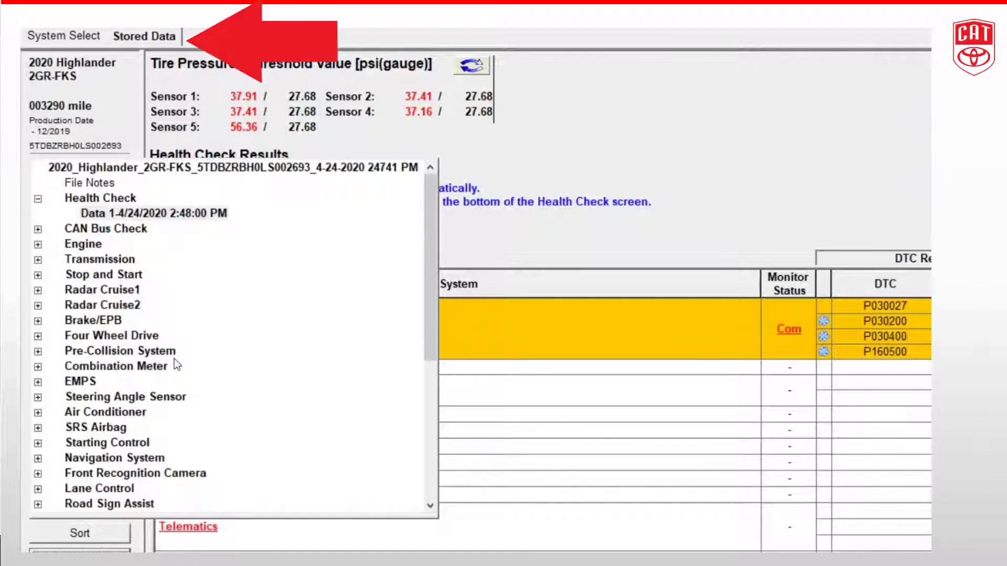
{"action": "mouse_move", "coordinate": [427, 223]}
{"action": "left_mouse_down"}
{"action": "mouse_move", "coordinate": [430, 380]}
{"action": "mouse_move", "coordinate": [422, 212]}
{"action": "left_mouse_up"}
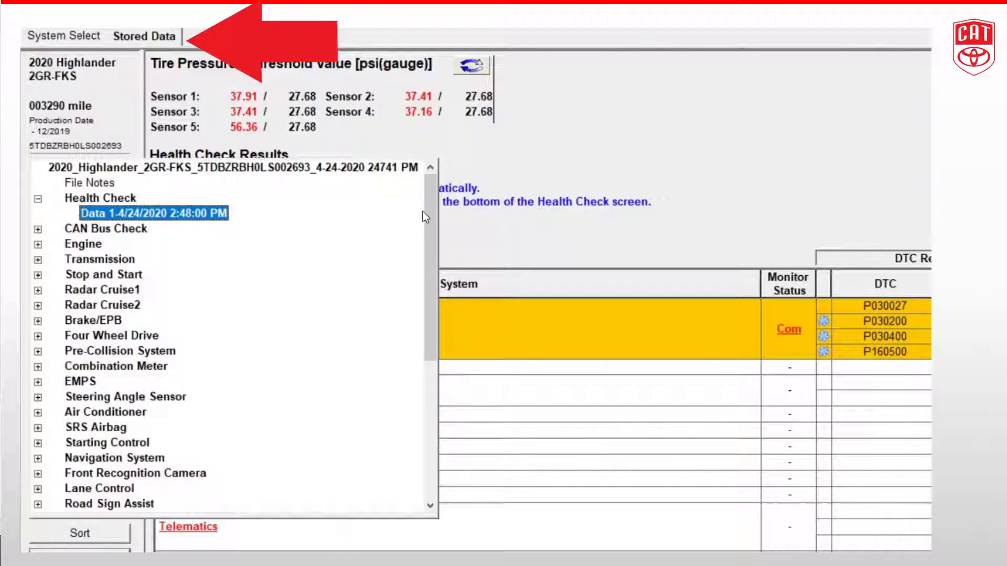
{"action": "left_click_drag", "start_coordinate": [424, 212], "coordinate": [429, 394]}
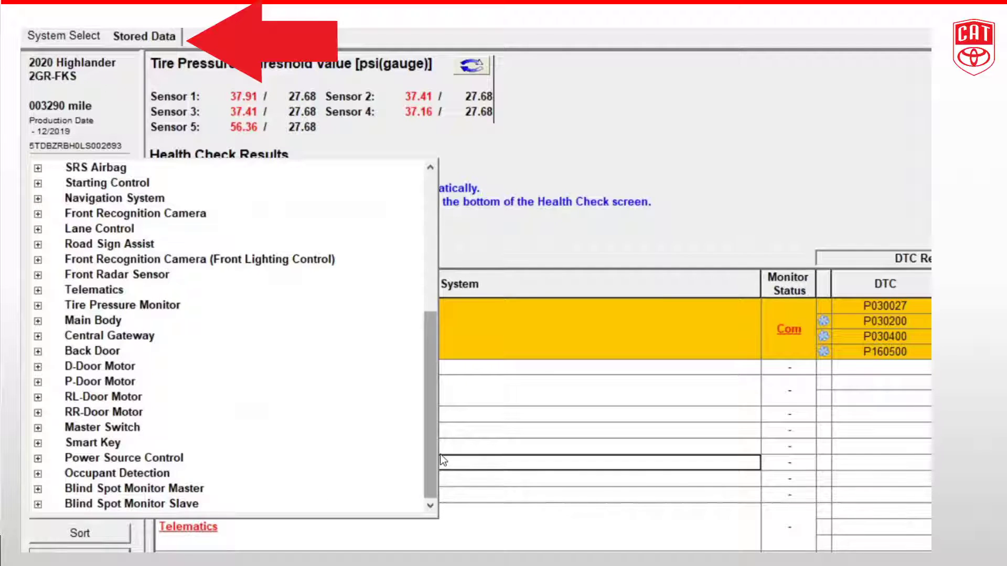
{"action": "left_click_drag", "start_coordinate": [430, 458], "coordinate": [239, 253]}
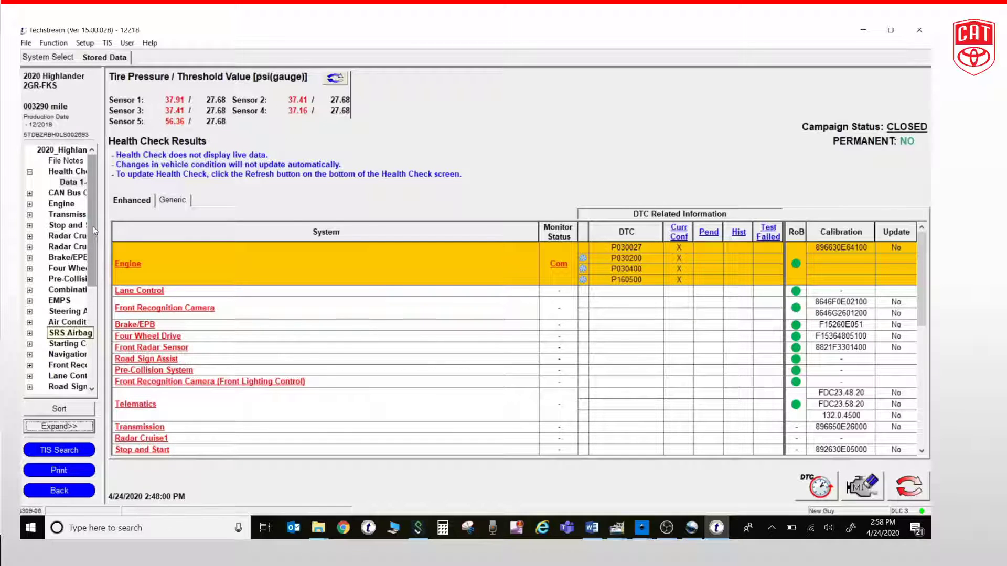
Save the stored scan data as a TSE event file in the New_Guy folder, checking the proposed file name back to its beginning.
{"action": "left_click", "coordinate": [25, 45]}
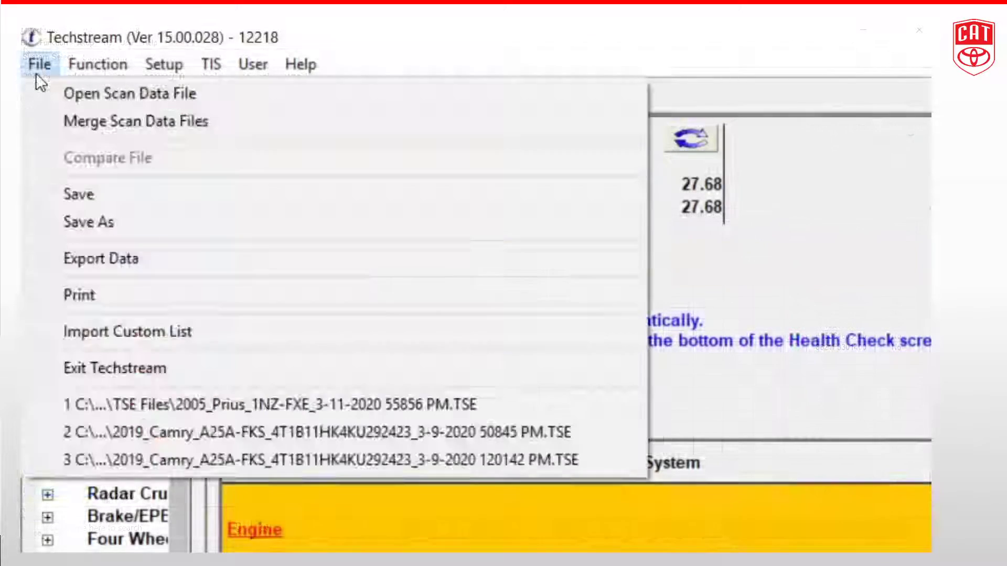
{"action": "left_click", "coordinate": [83, 199]}
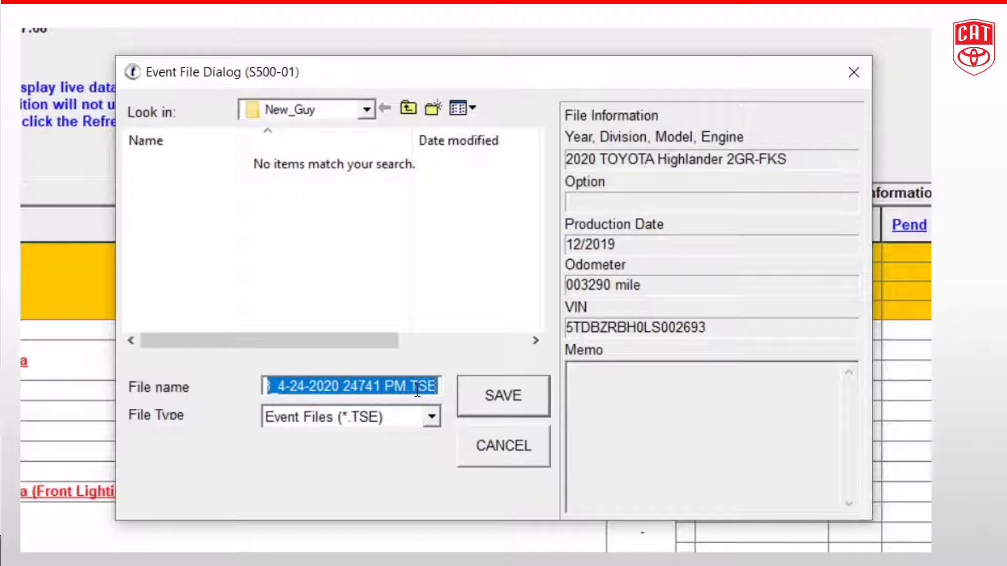
{"action": "left_click", "coordinate": [436, 386]}
{"action": "key", "text": "Left"}
{"action": "key", "text": "Left"}
{"action": "key", "text": "Left"}
{"action": "key", "text": "Left"}
{"action": "key", "text": "Left"}
{"action": "key", "text": "Left"}
{"action": "key", "text": "Left"}
{"action": "key", "text": "Left"}
{"action": "key", "text": "Left"}
{"action": "key", "text": "Left"}
{"action": "key", "text": "Left"}
{"action": "key", "text": "Left"}
{"action": "key", "text": "Left"}
{"action": "key", "text": "Left"}
{"action": "key", "text": "Left"}
{"action": "key", "text": "Left"}
{"action": "key", "text": "Left"}
{"action": "key", "text": "Left"}
{"action": "key", "text": "Left"}
{"action": "key", "text": "Left"}
{"action": "key", "text": "Left"}
{"action": "key", "text": "Left"}
{"action": "key", "text": "Left"}
{"action": "key", "text": "Left"}
{"action": "key", "text": "Left"}
{"action": "key", "text": "Left"}
{"action": "key", "text": "Left"}
{"action": "key", "text": "Left"}
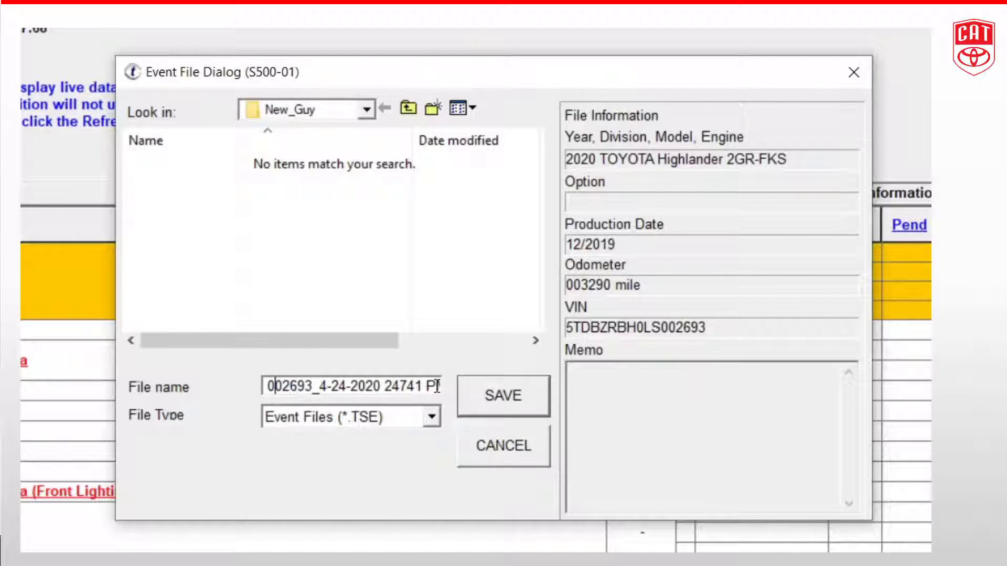
{"action": "key", "text": "Left"}
{"action": "key", "text": "Left"}
{"action": "key", "text": "Left"}
{"action": "key", "text": "Left"}
{"action": "key", "text": "Left"}
{"action": "key", "text": "Left"}
{"action": "key", "text": "Left"}
{"action": "key", "text": "Left"}
{"action": "key", "text": "Left"}
{"action": "key", "text": "Left"}
{"action": "key", "text": "Left"}
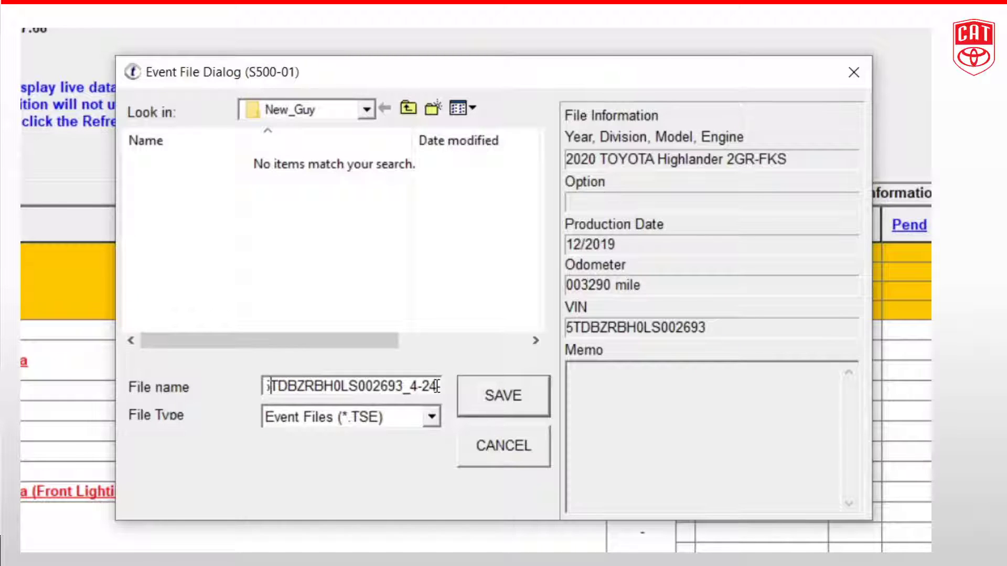
{"action": "key", "text": "Left"}
{"action": "key", "text": "Left"}
{"action": "key", "text": "Left"}
{"action": "key", "text": "Left"}
{"action": "key", "text": "Left"}
{"action": "key", "text": "Left"}
{"action": "key", "text": "Left"}
{"action": "key", "text": "Left"}
{"action": "key", "text": "Left"}
{"action": "key", "text": "Left"}
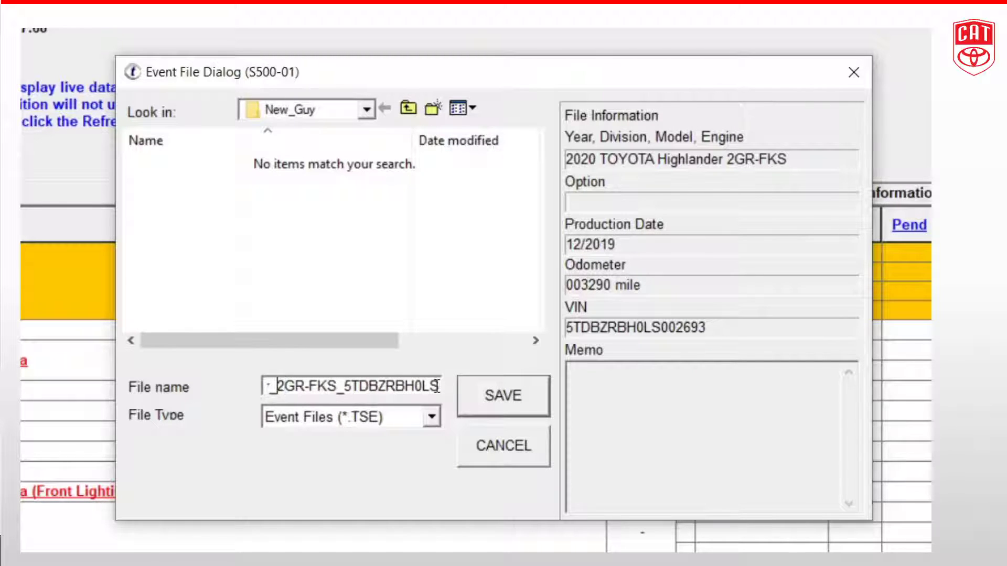
{"action": "key", "text": "Left"}
{"action": "key", "text": "Left"}
{"action": "key", "text": "Left"}
{"action": "key", "text": "Left"}
{"action": "key", "text": "Left"}
{"action": "key", "text": "Left"}
{"action": "key", "text": "Left"}
{"action": "key", "text": "Left"}
{"action": "key", "text": "Left"}
{"action": "key", "text": "Left"}
{"action": "key", "text": "Left"}
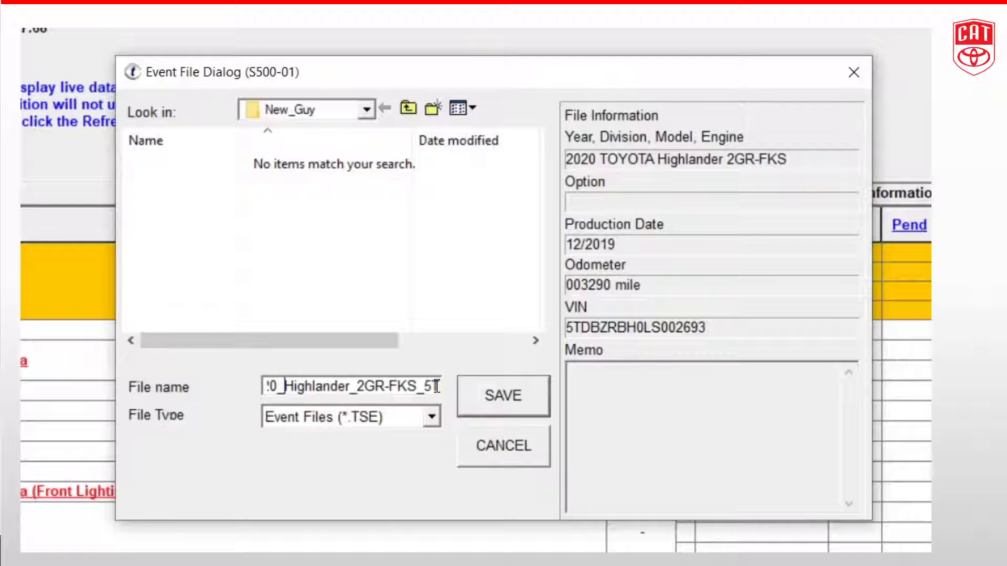
{"action": "key", "text": "Left"}
{"action": "key", "text": "Left"}
{"action": "key", "text": "Left"}
{"action": "key", "text": "Left"}
{"action": "key", "text": "Left"}
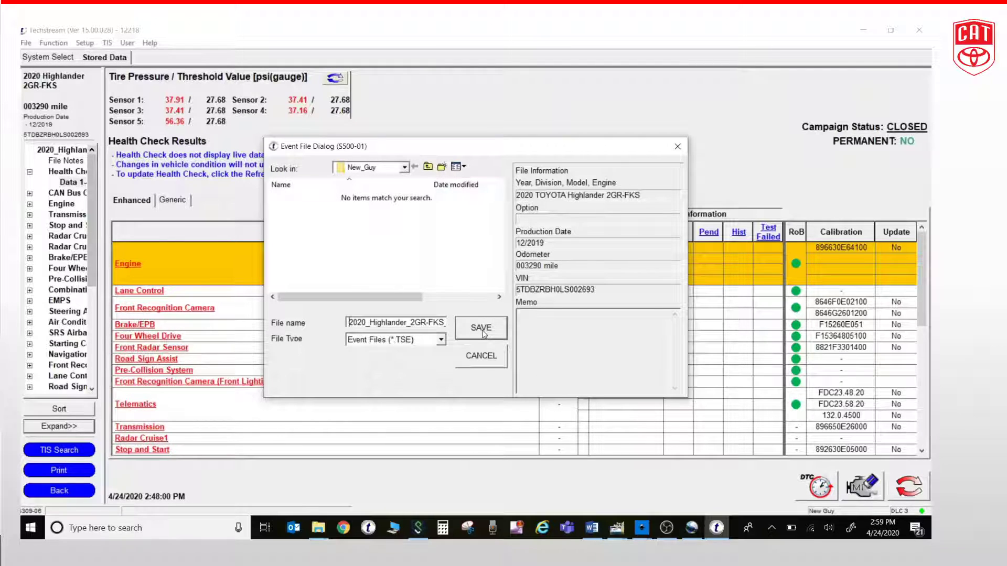
{"action": "left_click", "coordinate": [481, 328]}
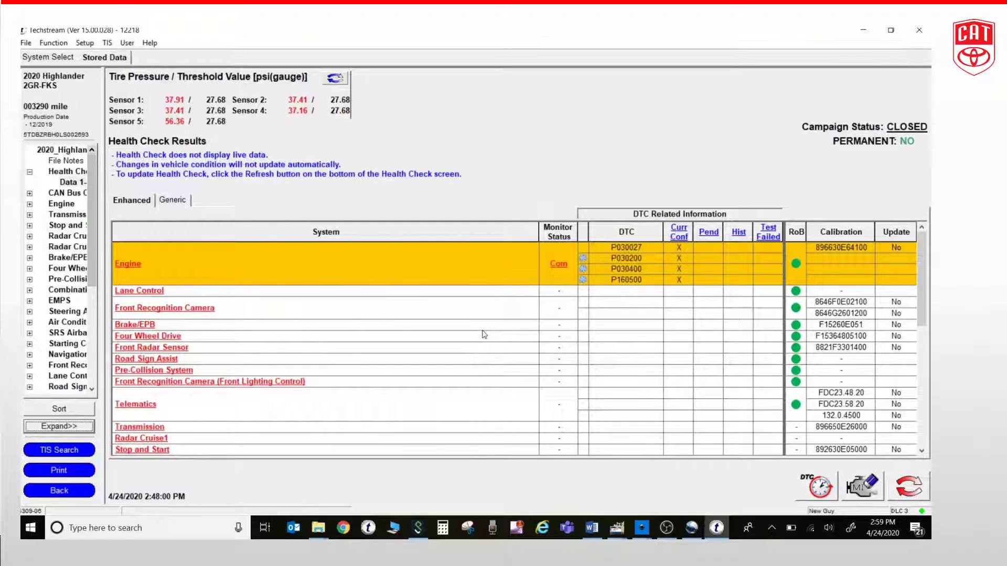